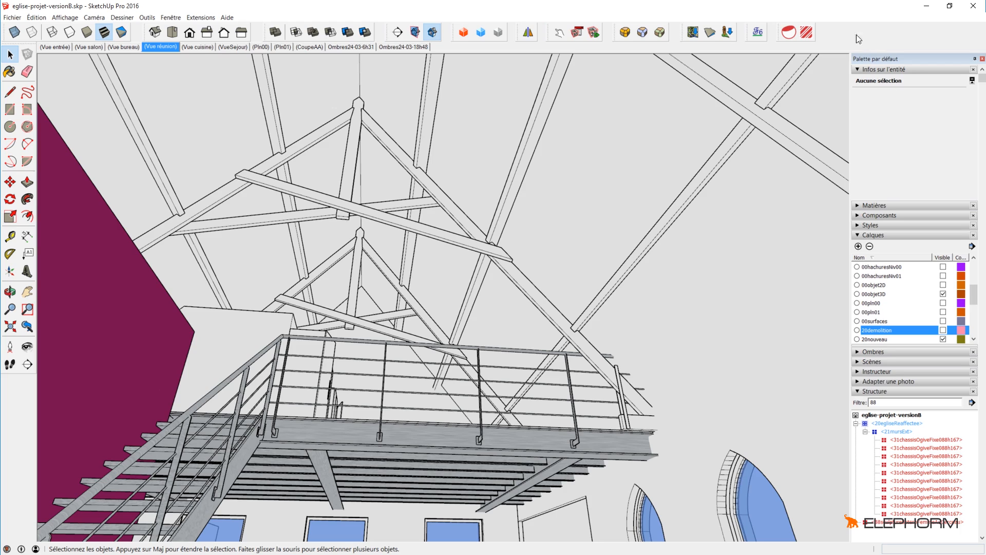
Show the Thea For SketchUp toolbar and dock it with the other toolbars above the model
right_click(843, 32)
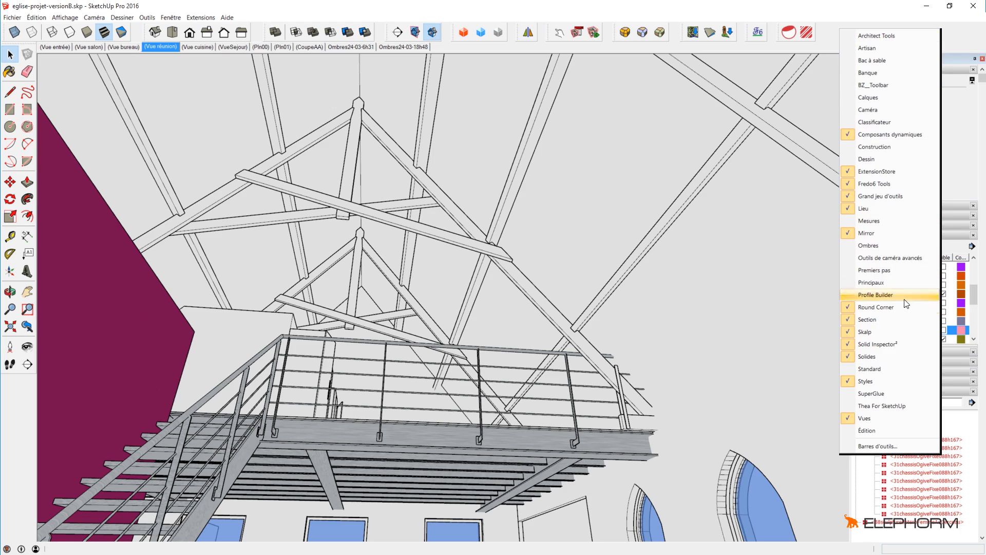
left_click(880, 406)
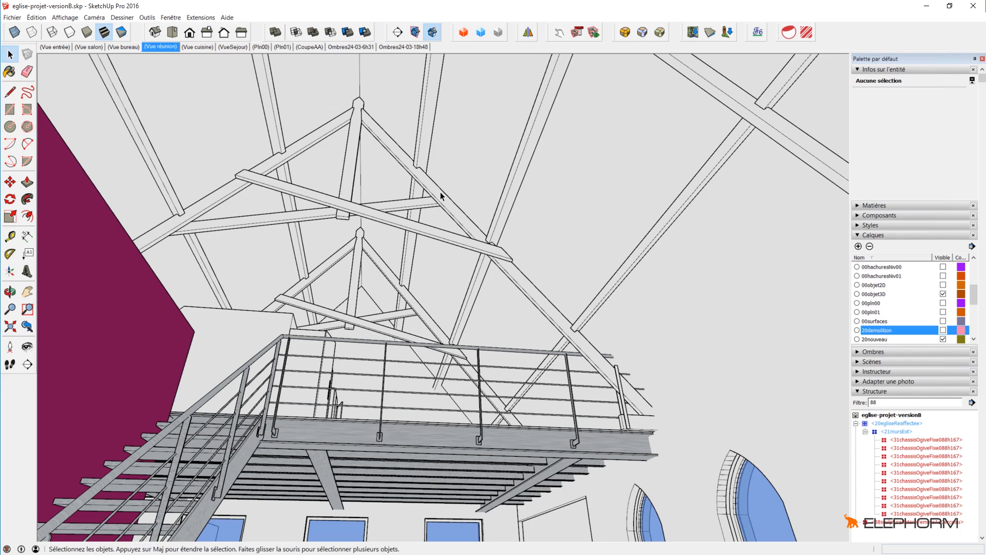
left_click_drag(581, 57, 599, 26)
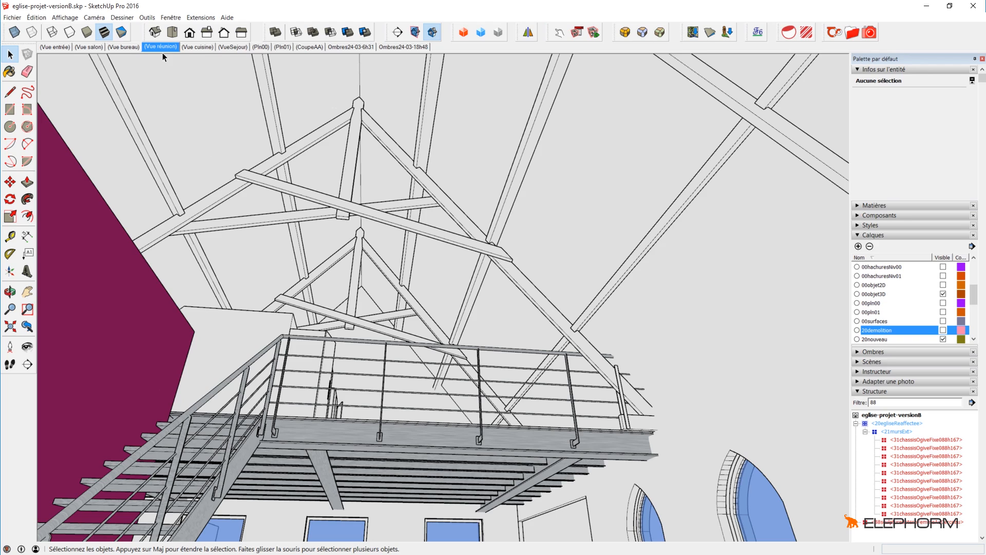
Switch to the Vue entrée scene and apply the in-model construction documentation style with profiled edges and a white background
left_click(59, 45)
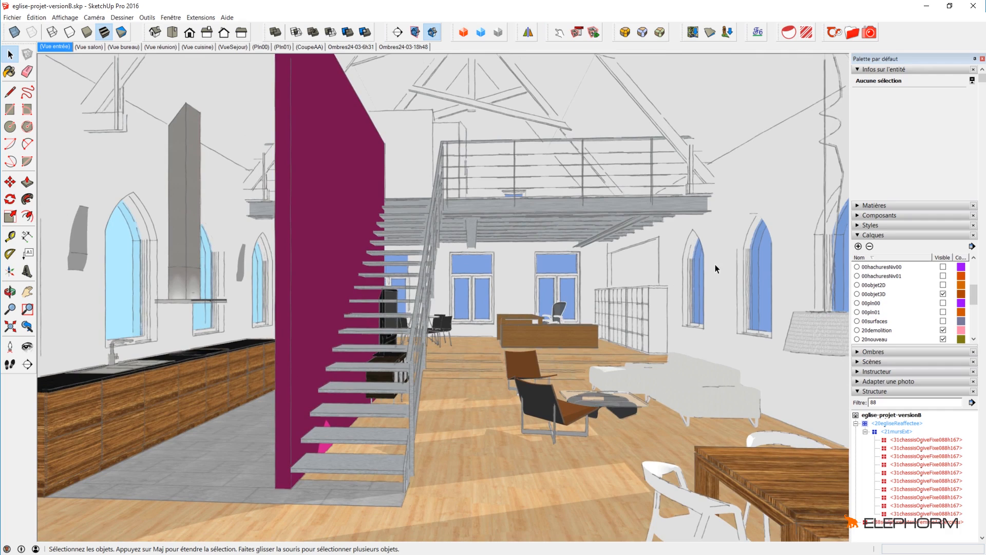
left_click(858, 226)
left_click(922, 337)
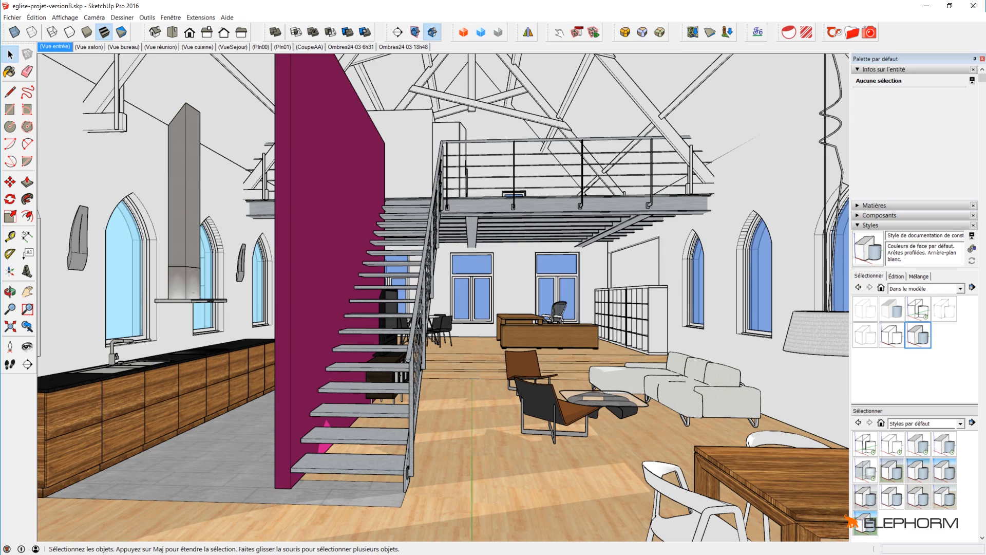
Open the Thea Tool camera settings, review the lens projection types and enlarge the window to show all options
left_click(840, 35)
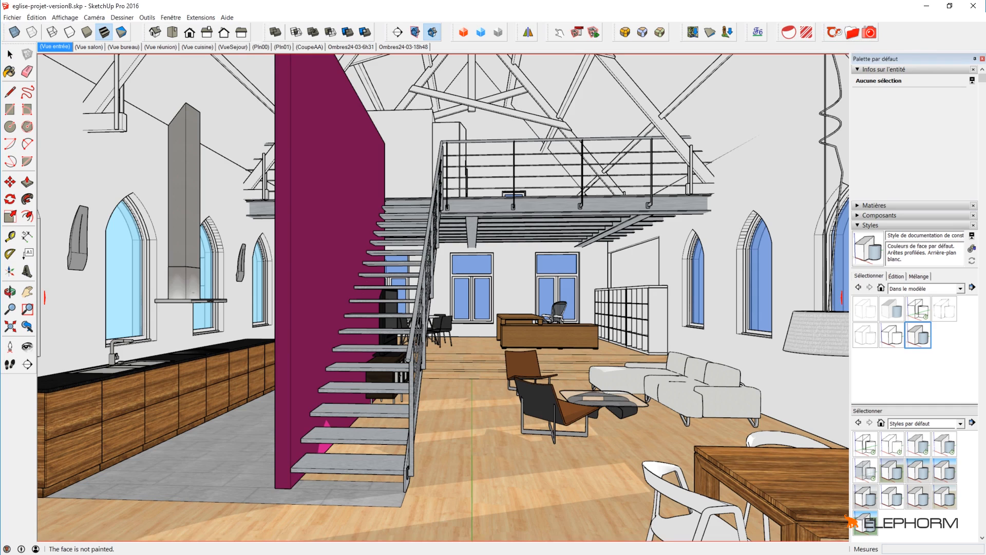
left_click_drag(132, 133, 176, 131)
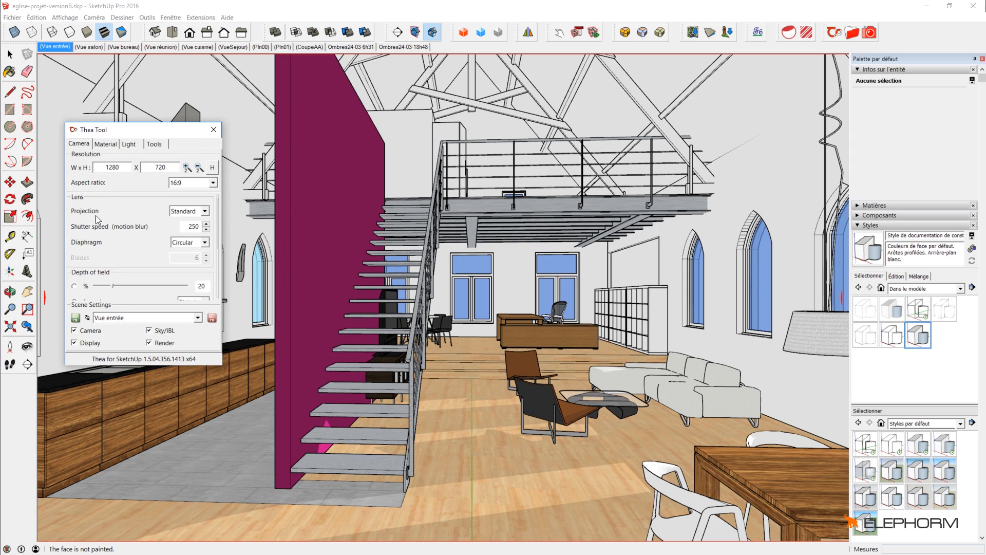
left_click(195, 215)
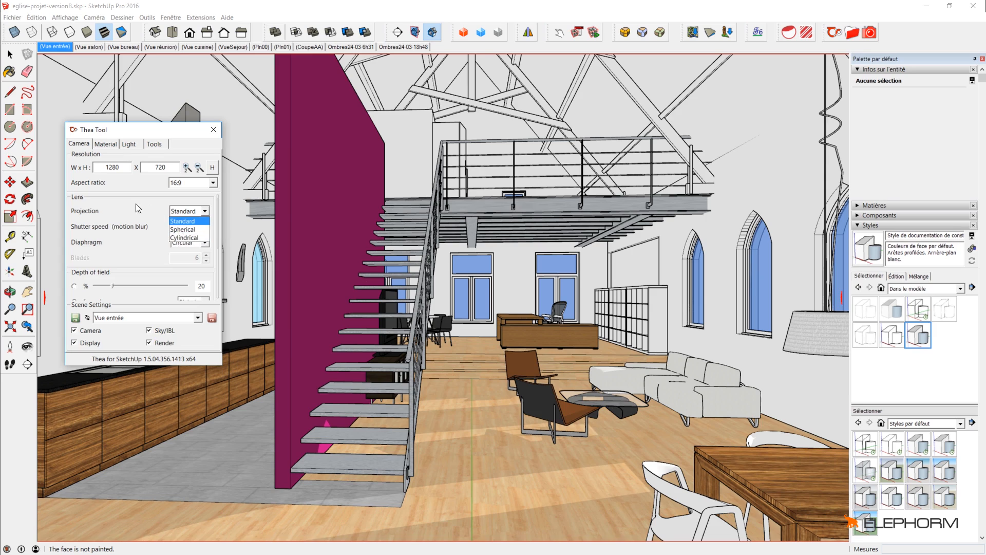
left_click(98, 227)
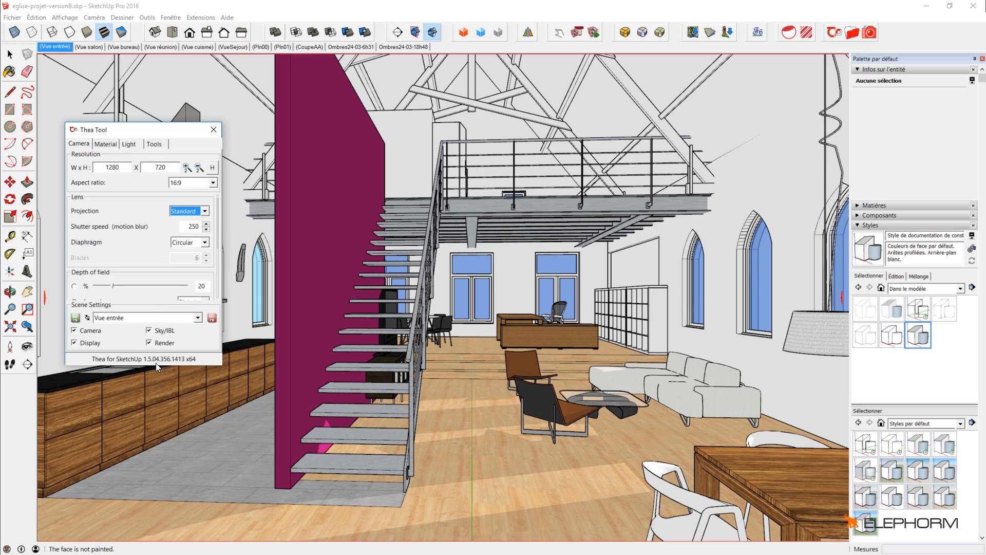
left_click_drag(156, 364, 144, 461)
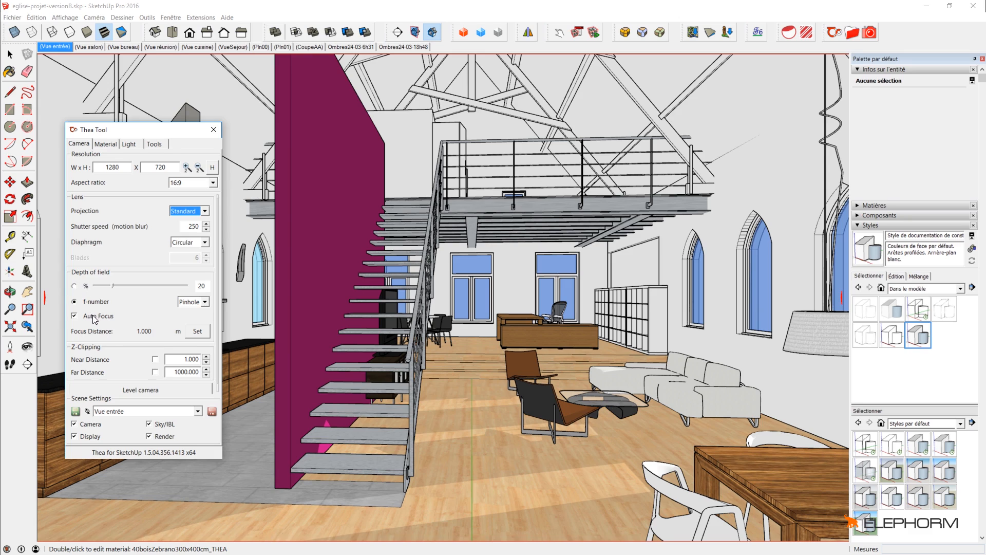
Try an f-number of 1.4 and the Auto Focus toggle for the depth of field, restoring Pinhole
left_click(184, 303)
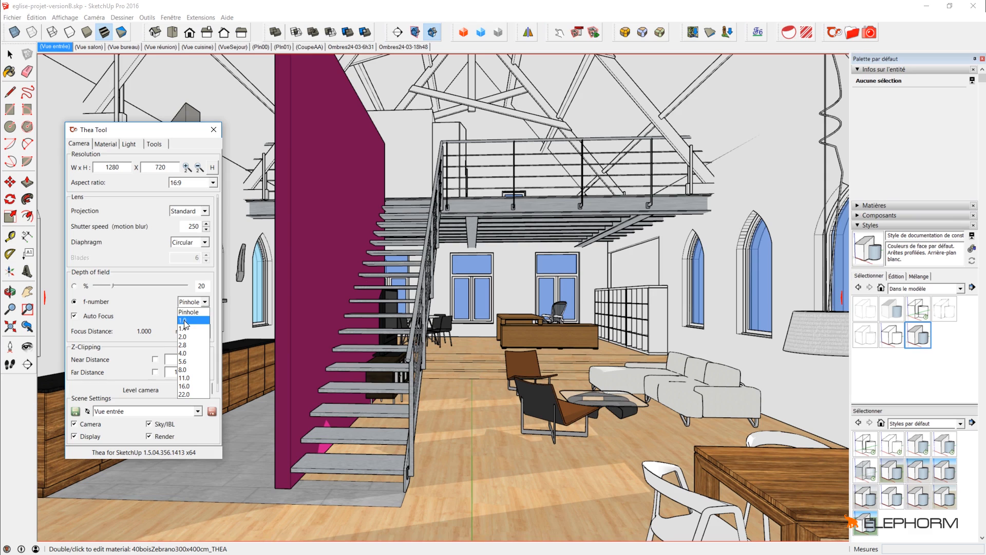
left_click(186, 328)
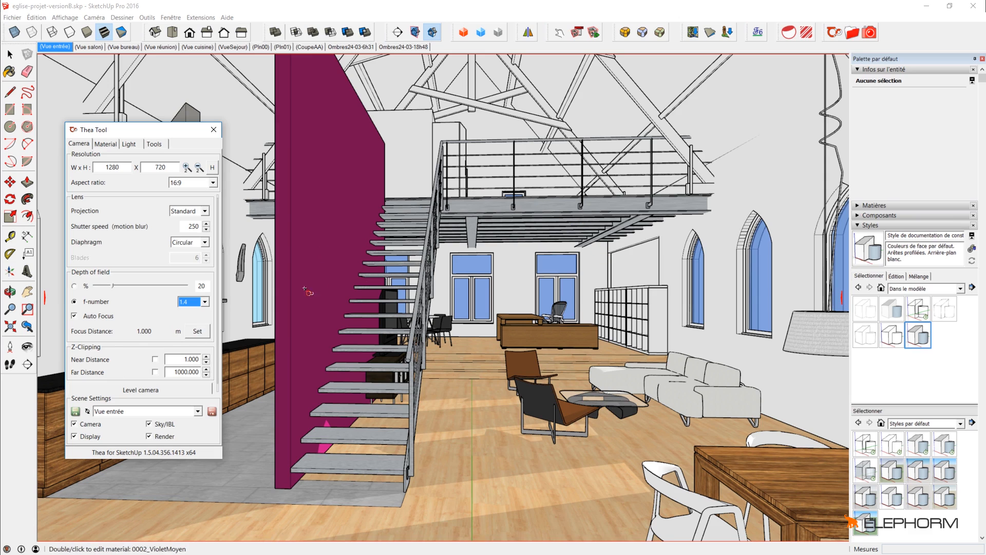
left_click(74, 316)
left_click(75, 315)
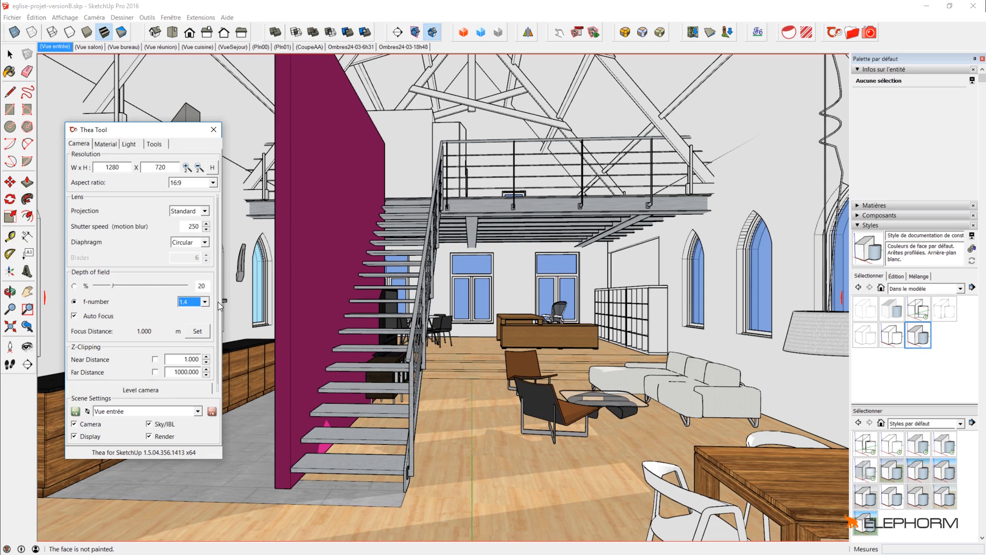
left_click(201, 313)
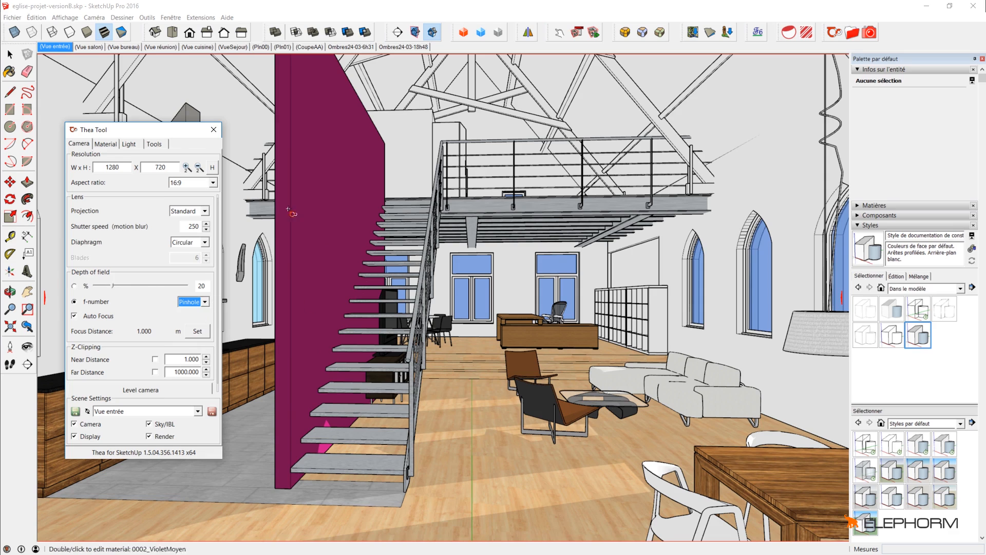
Sample the desk's wood material in Thea Tool and review the available material types, keeping Default
left_click(108, 143)
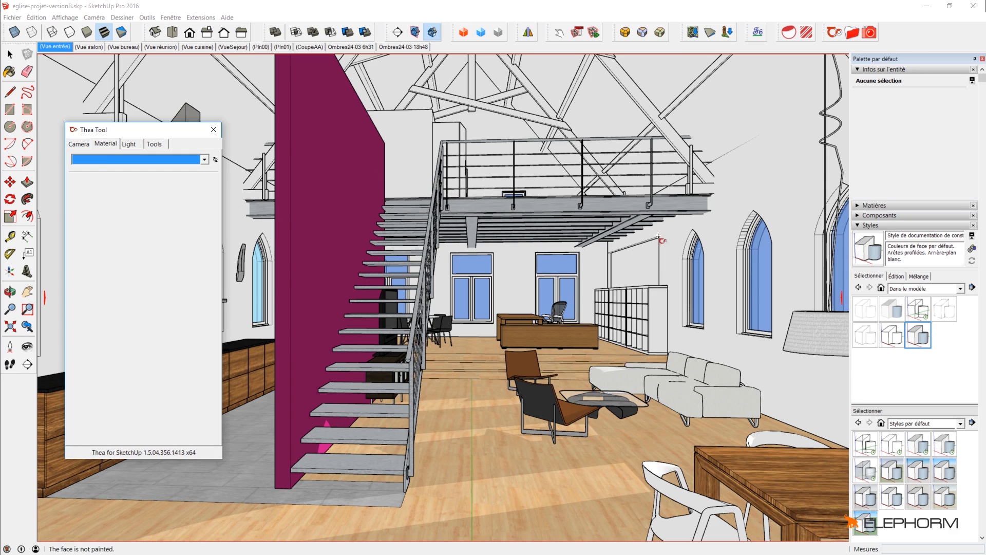
left_click(722, 231)
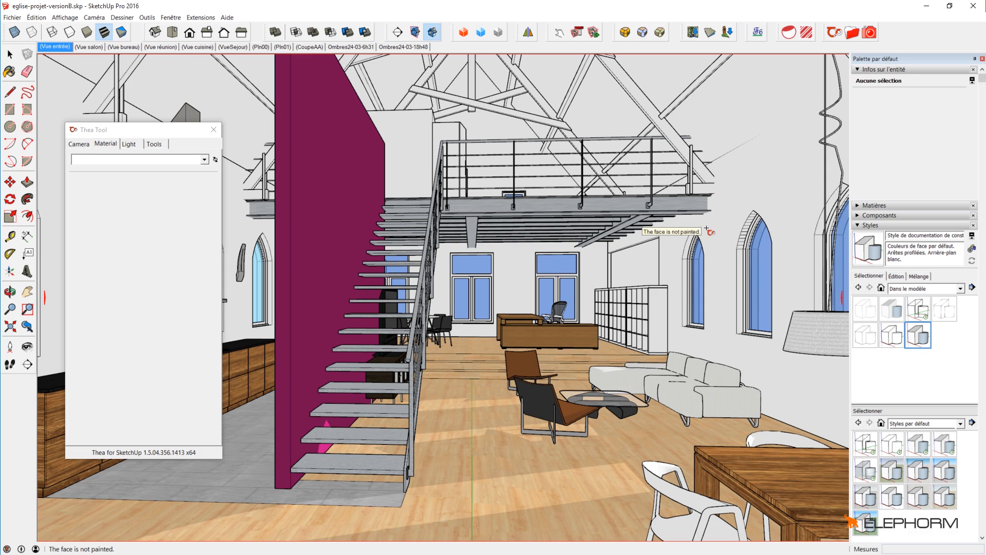
double_click(534, 336)
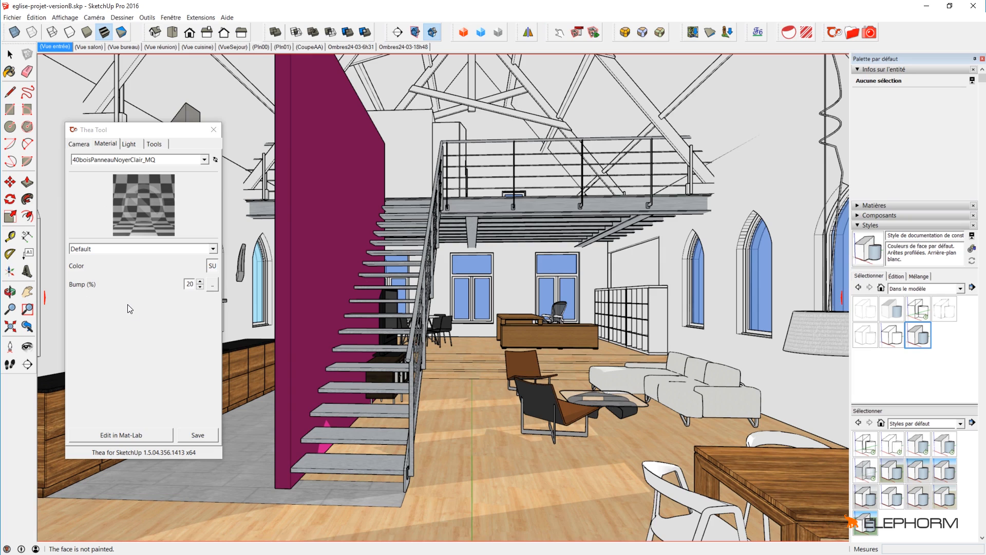
left_click(134, 249)
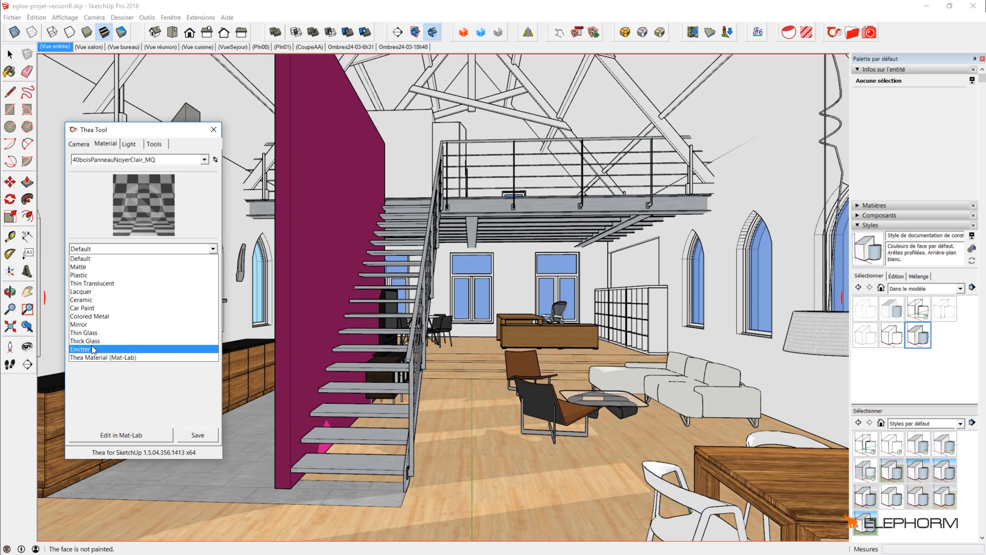
left_click(98, 259)
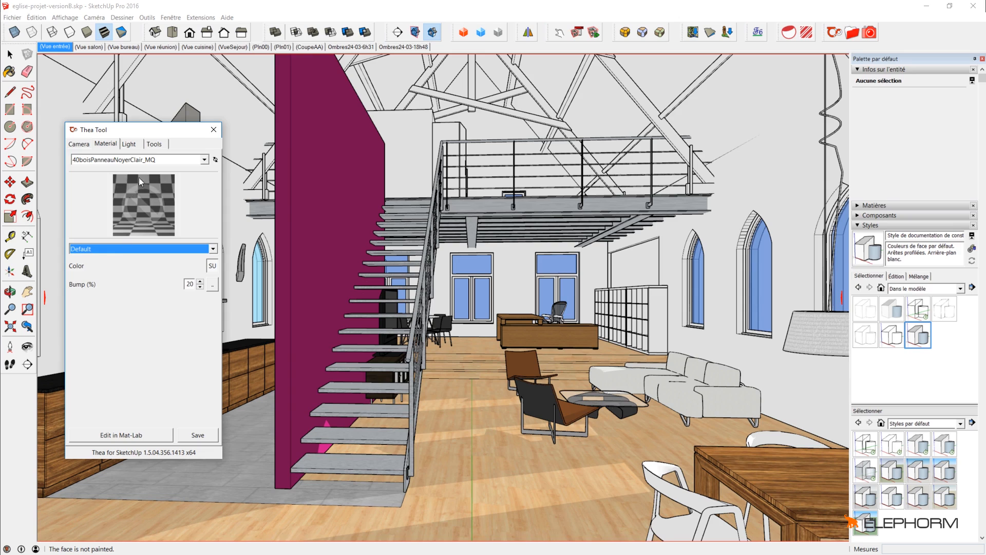
Review Thea Tool's light creation and model export options, and close the window
left_click(129, 143)
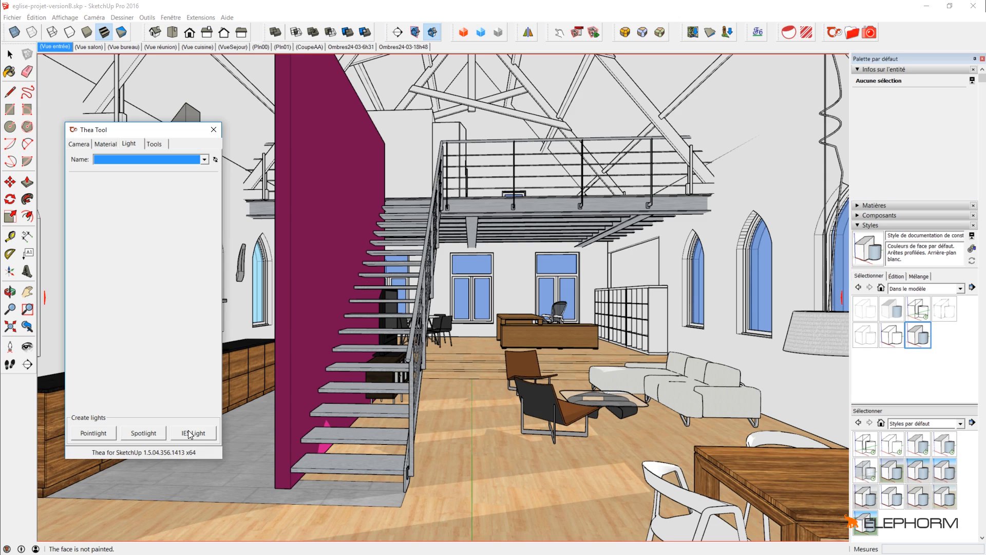
left_click(154, 144)
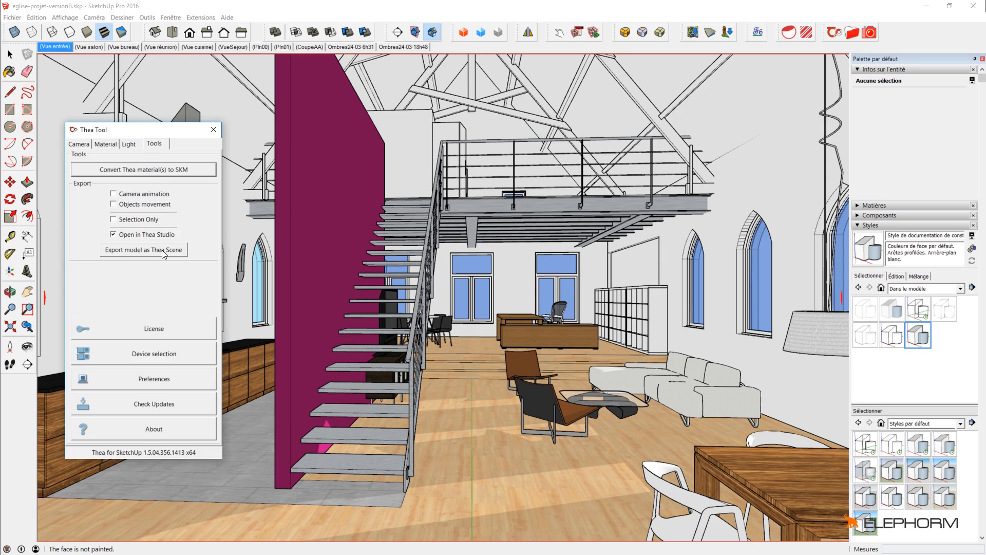
left_click(212, 130)
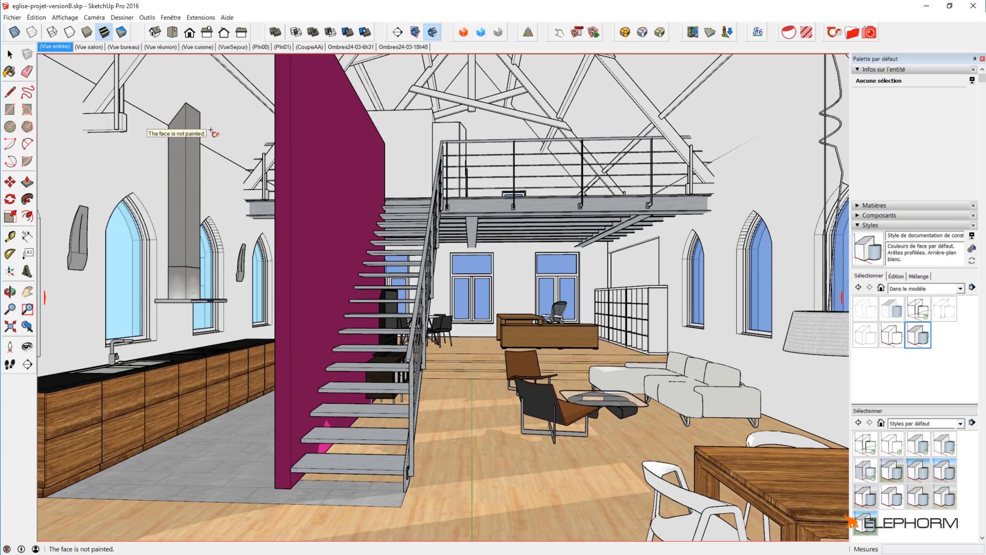
Open the Thea Render window, review the rendering modes and set the mode to IR-Presto (MC)
left_click(871, 34)
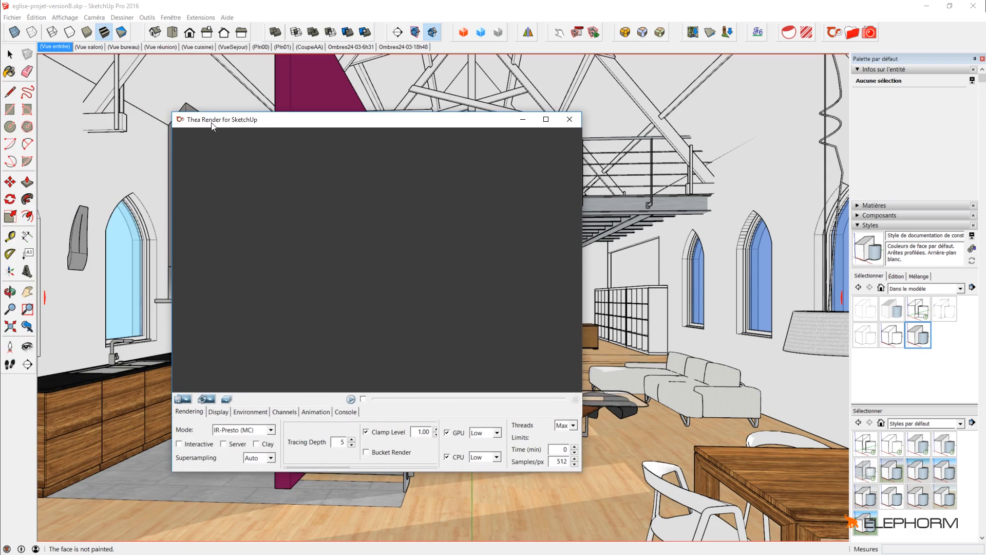
left_click(237, 433)
left_click(241, 458)
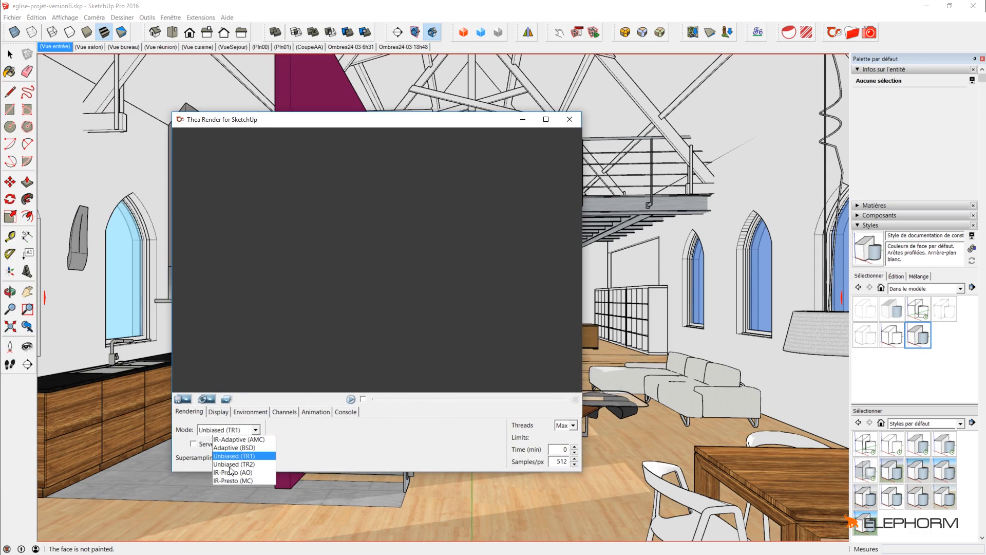
left_click(211, 431)
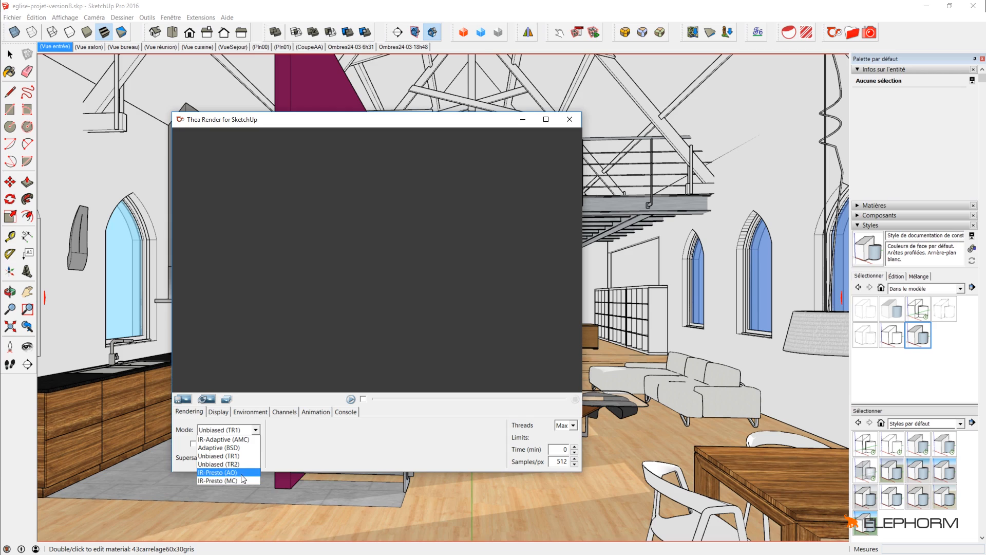
left_click(210, 481)
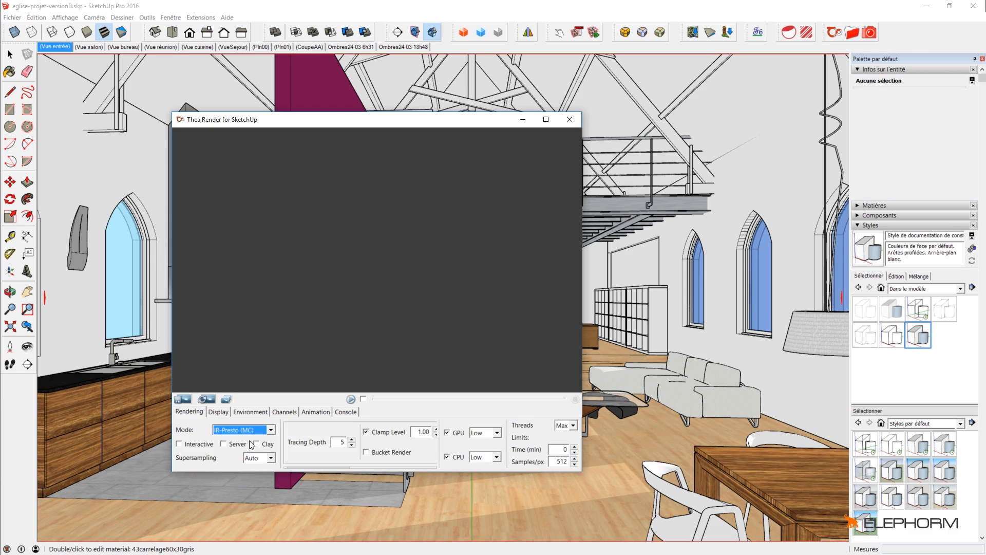
Start an interactive render in the Thea window and move the window aside to uncover the model
left_click(179, 444)
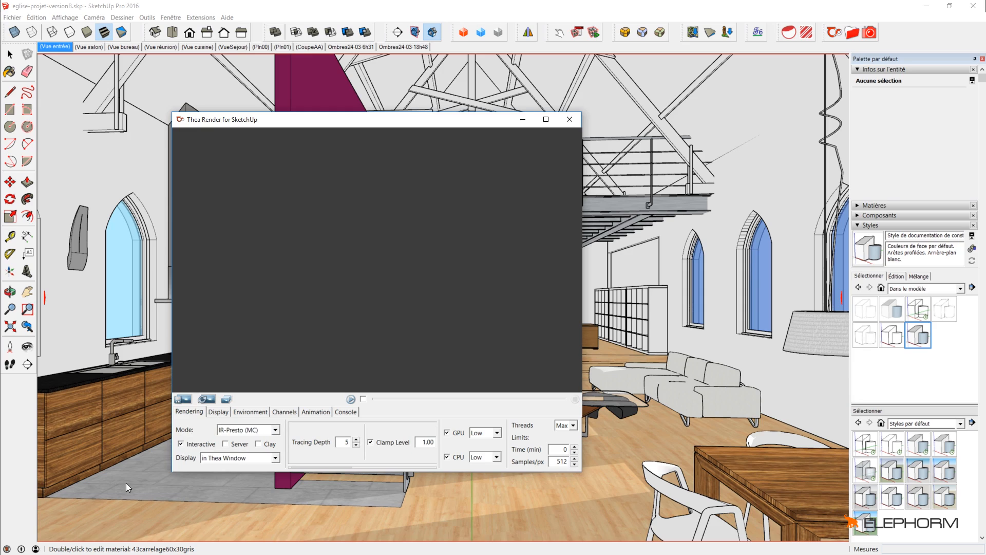
left_click(351, 399)
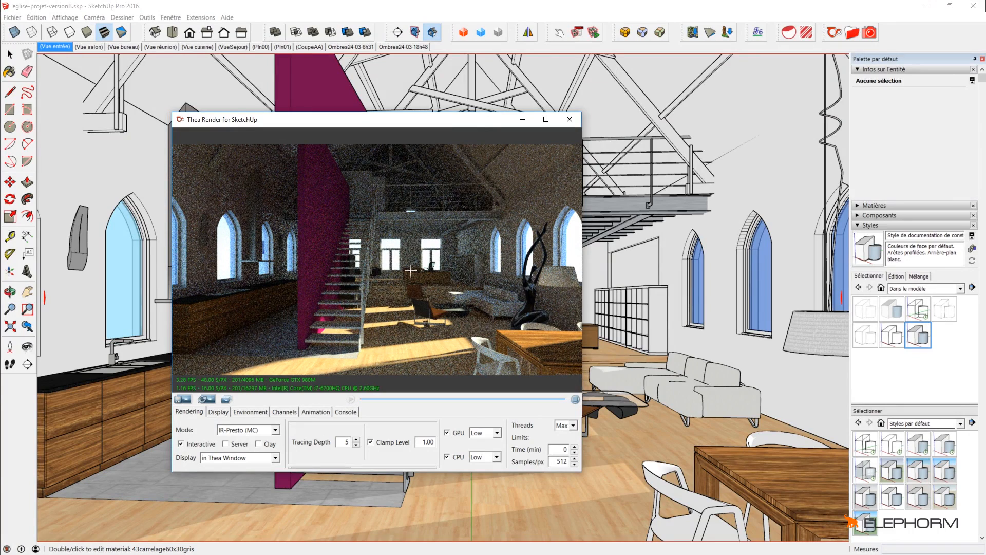
left_click_drag(501, 122, 760, 134)
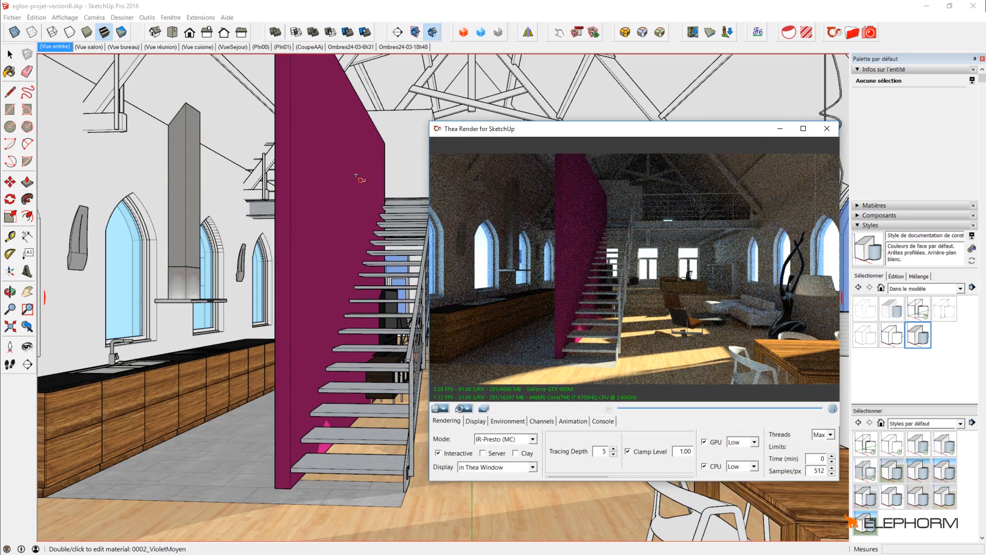
Navigate past the staircase and look around toward the dining table to examine how the interactive render follows the camera
scroll(388, 227, "up", 3)
scroll(415, 232, "up", 2)
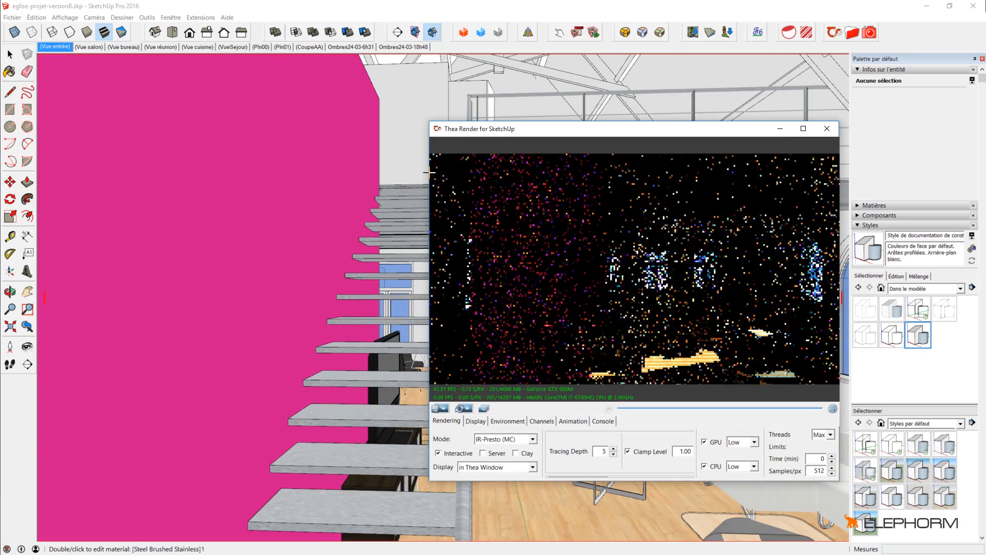
scroll(399, 139, "up", 2)
scroll(399, 139, "up", 5)
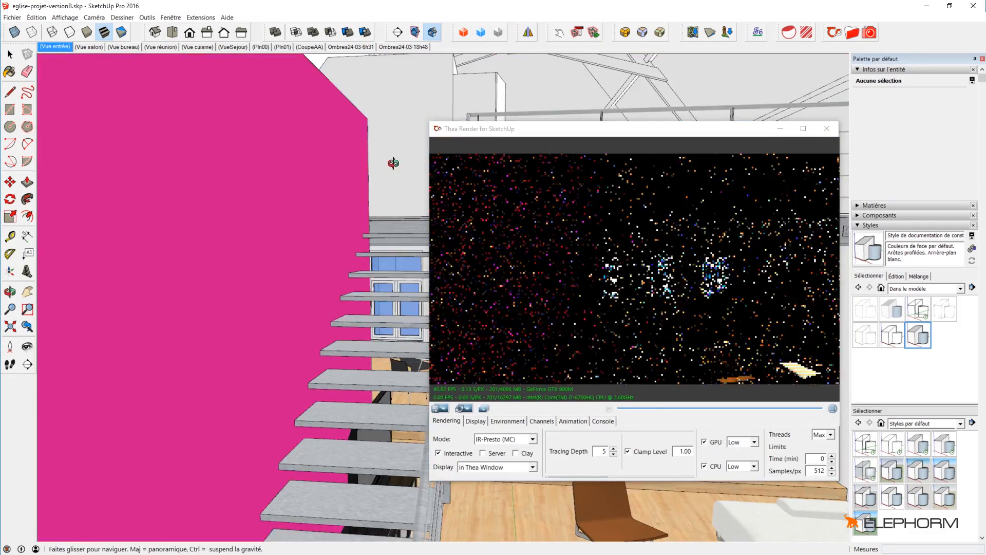
scroll(417, 108, "up", 3)
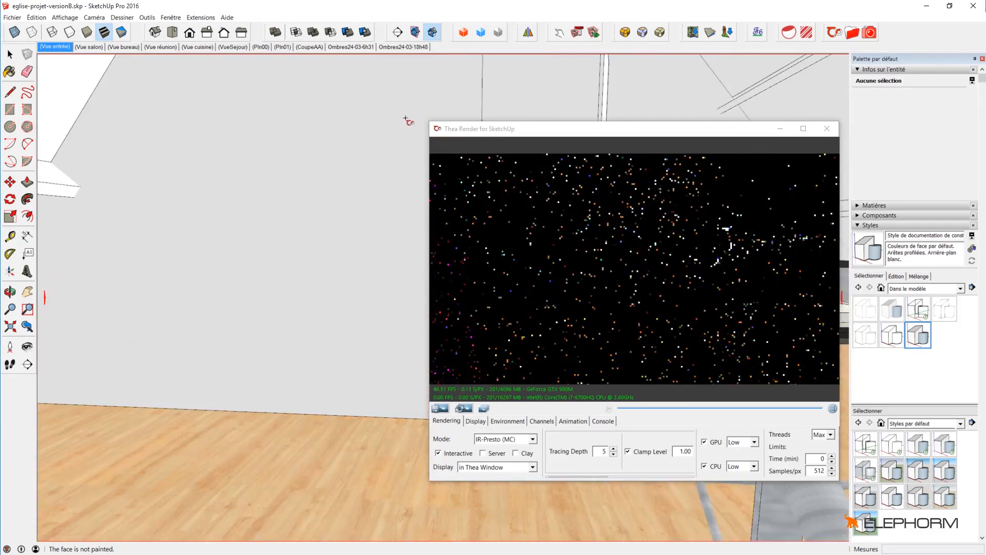
left_click(27, 346)
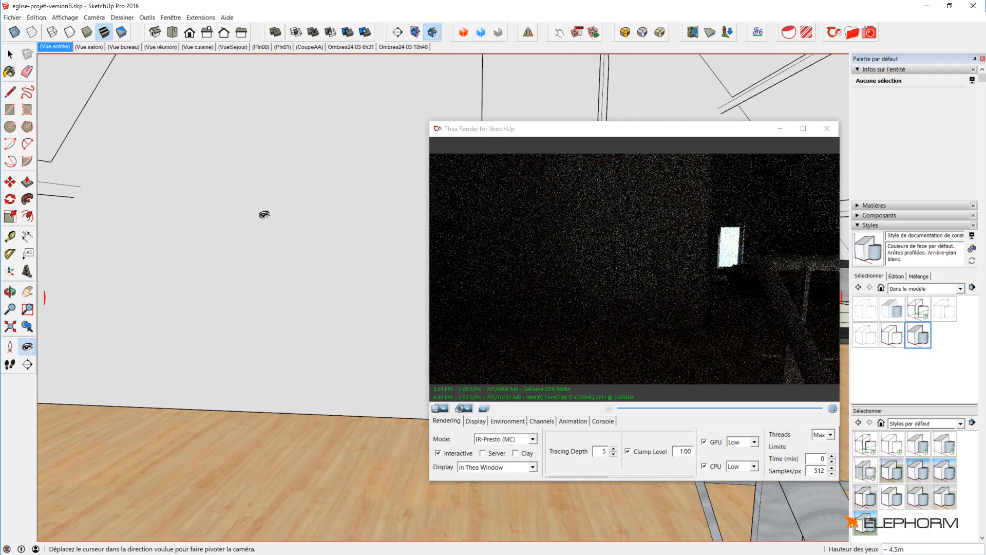
left_click_drag(264, 214, 369, 215)
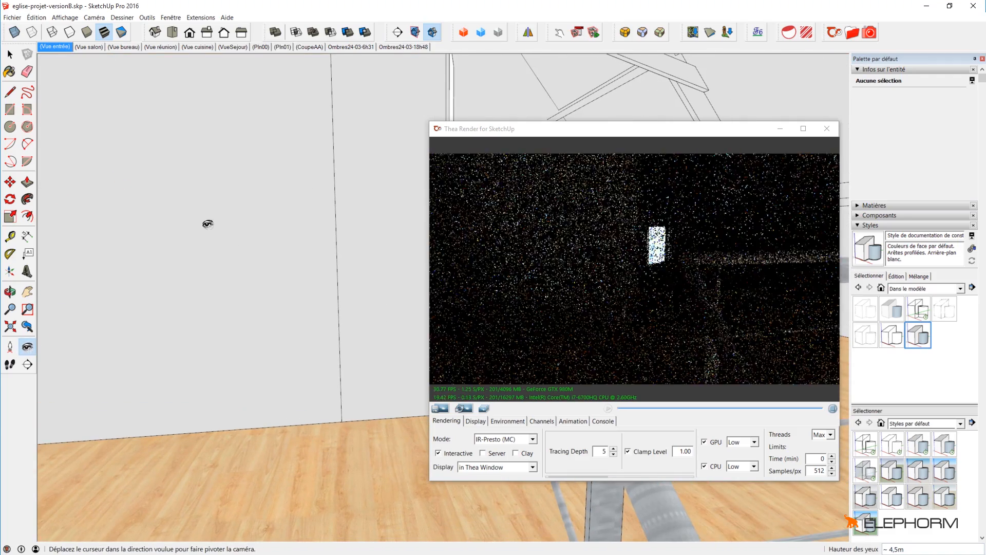
left_click_drag(209, 222, 295, 294)
left_click_drag(191, 288, 357, 329)
left_click_drag(191, 280, 237, 369)
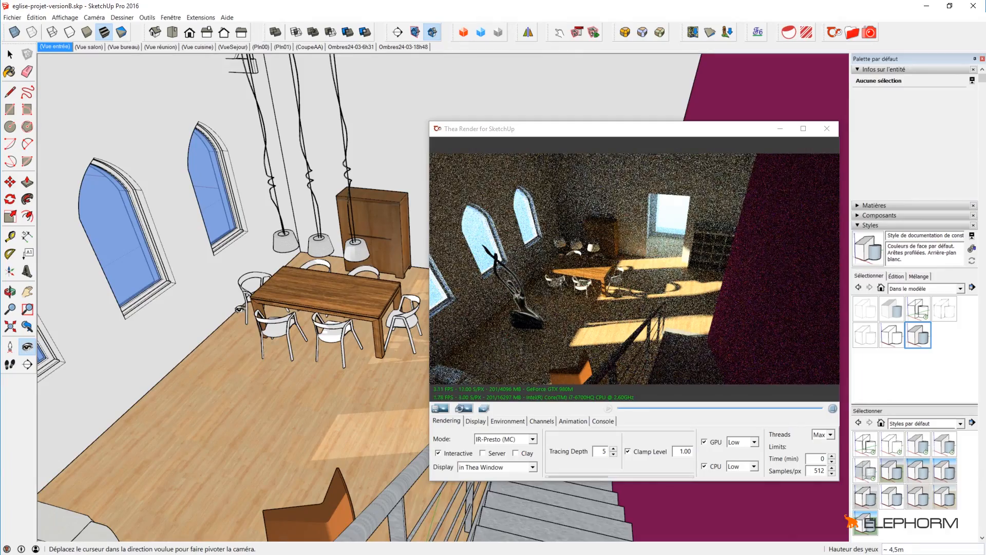
Switch to the Vue bureau scene and set the interactive render's display ISO to 400
left_click(134, 48)
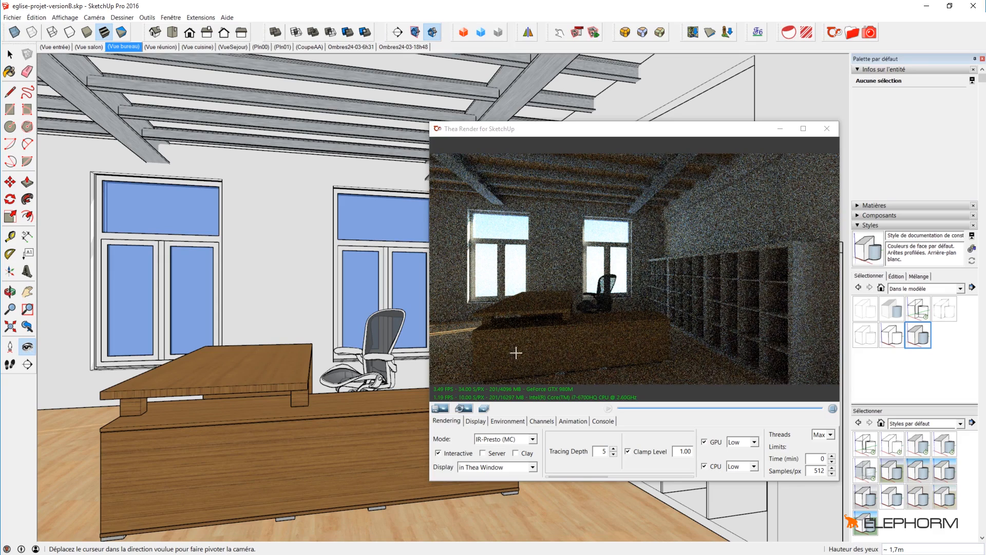
left_click(474, 420)
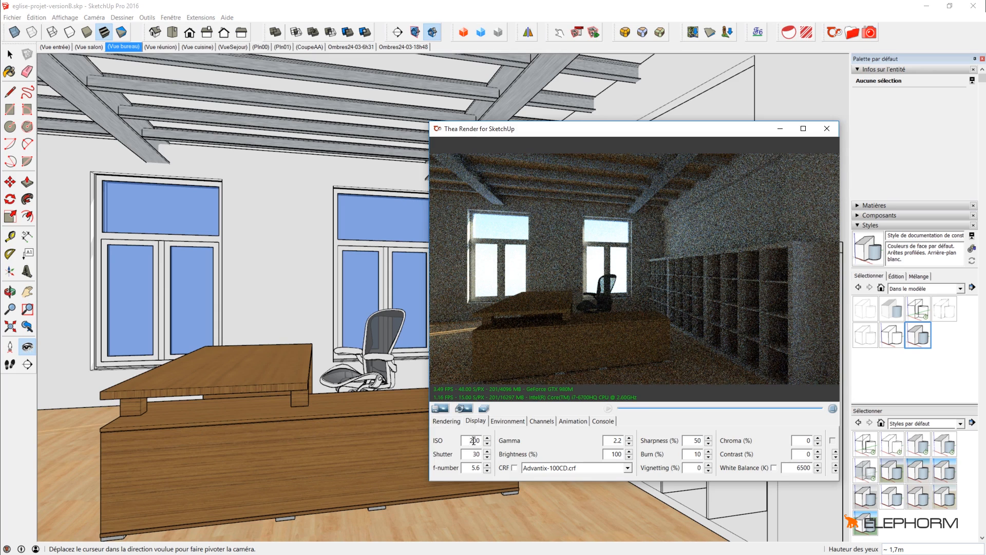
left_click_drag(473, 440, 464, 440)
type("4")
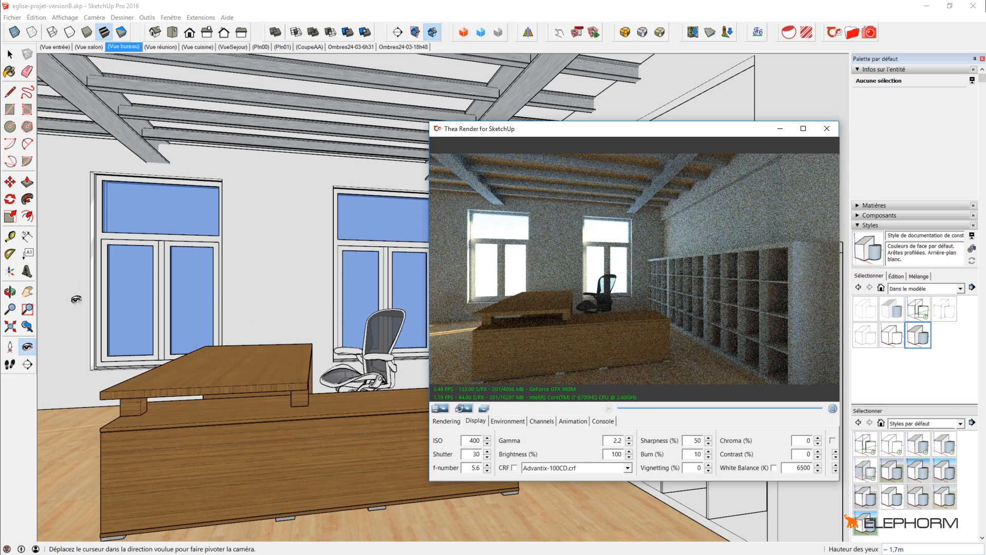
Look around the office toward the round table with black chairs, and hide the 20demolition layer
mouse_move(304, 316)
left_mouse_down()
mouse_move(121, 315)
mouse_move(4, 334)
mouse_move(46, 350)
left_mouse_up()
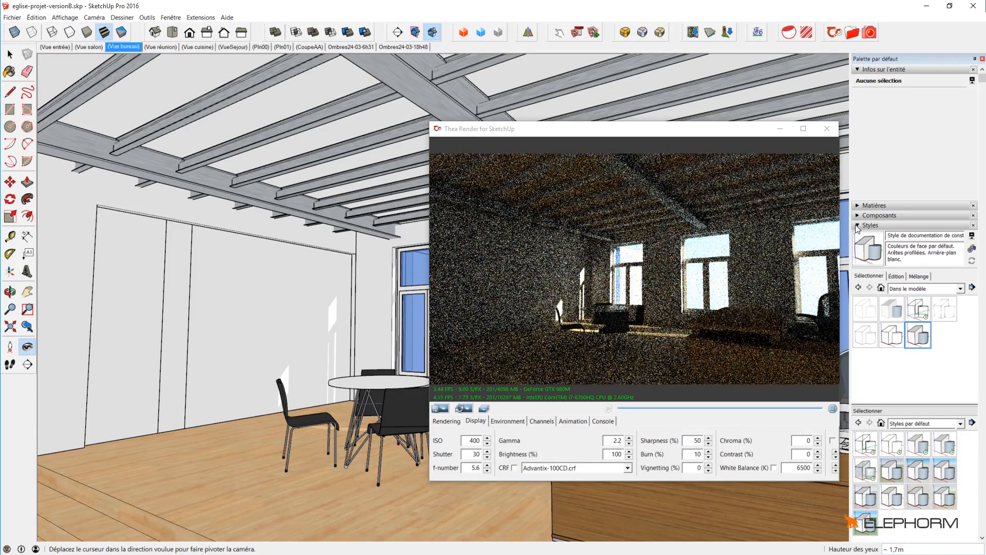
left_click(873, 225)
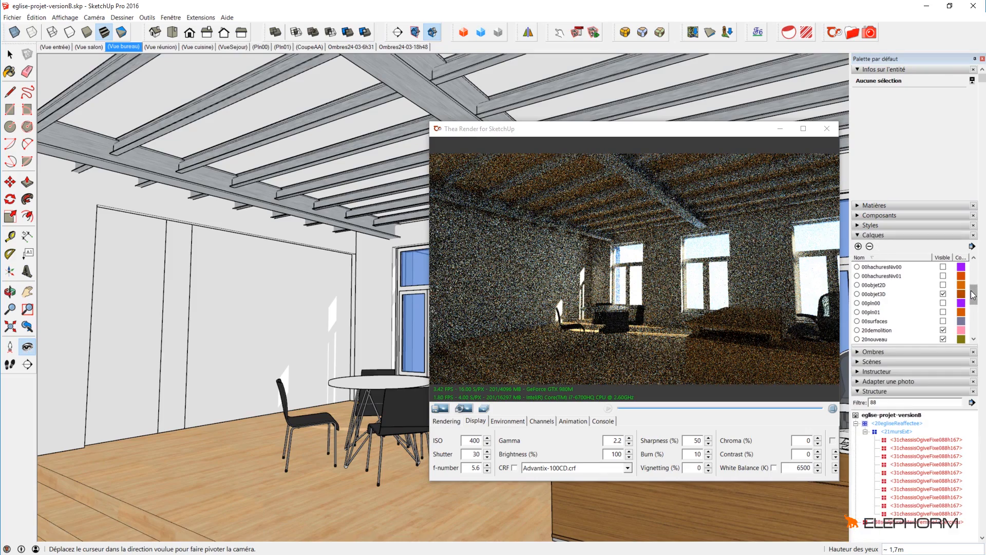
mouse_move(974, 297)
left_mouse_down()
mouse_move(976, 284)
mouse_move(975, 296)
left_mouse_up()
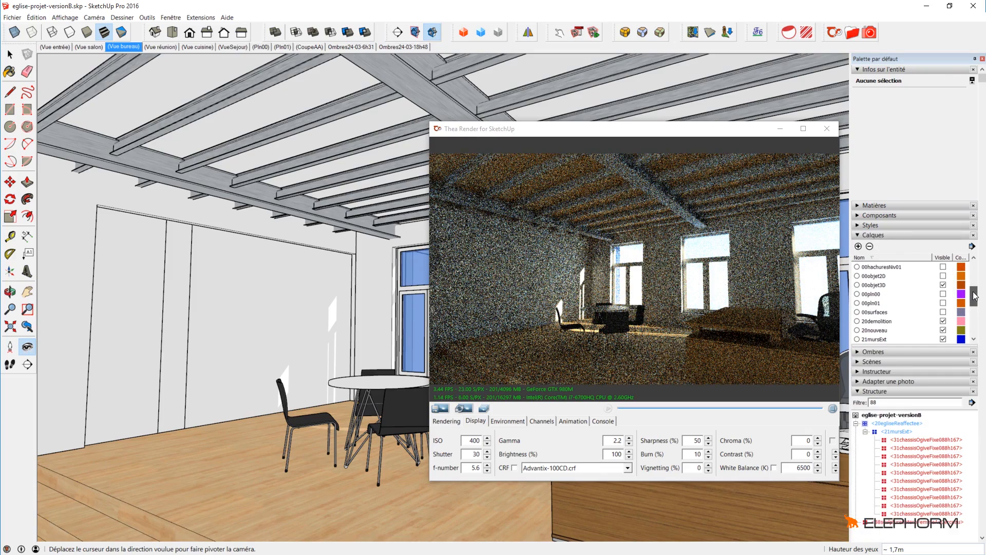
left_click(943, 322)
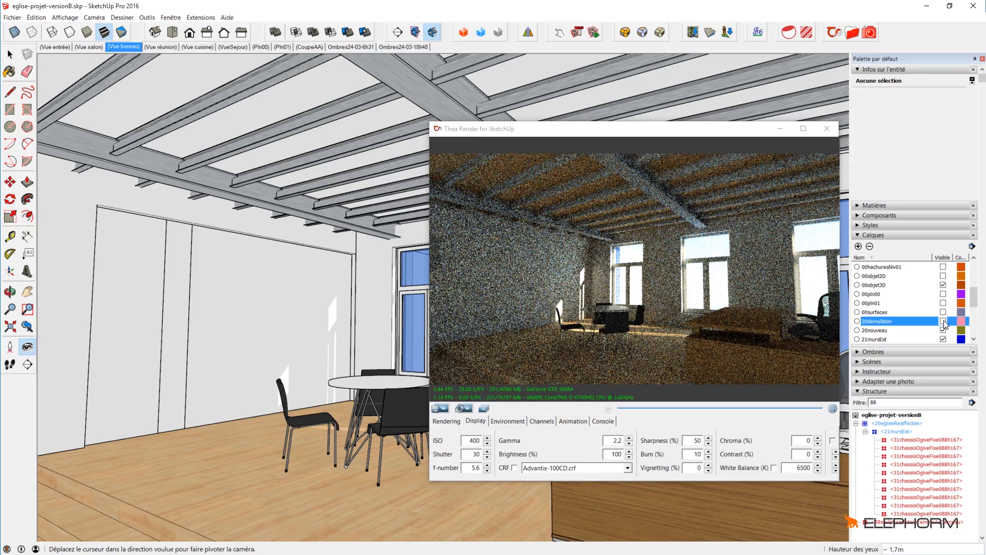